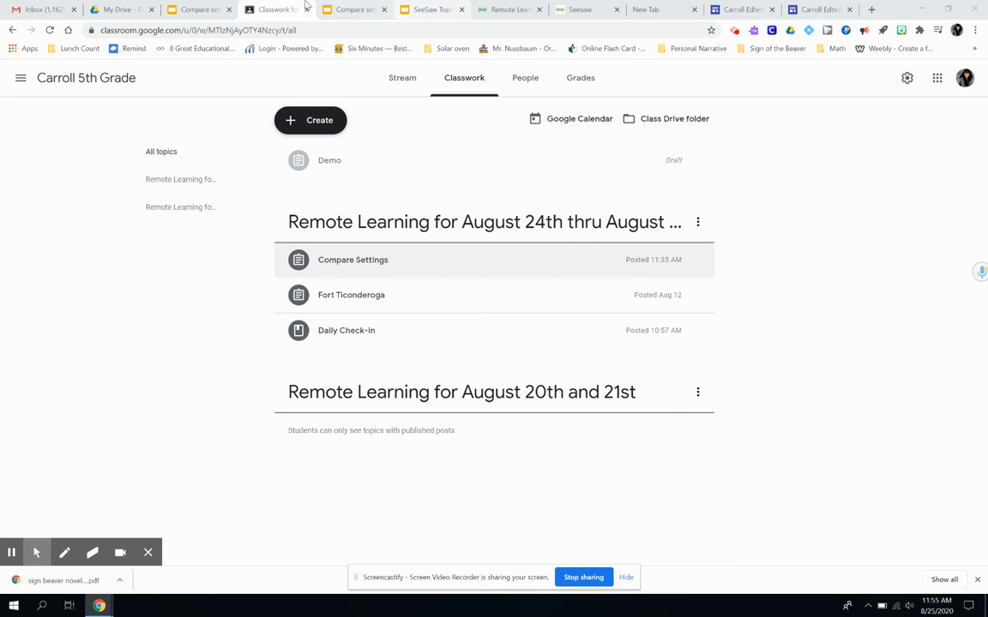
# Switch to Google Drive and capture the full Compare Settings worksheet page of the PDF with the Snipping Tool.
pyautogui.click(120, 11)
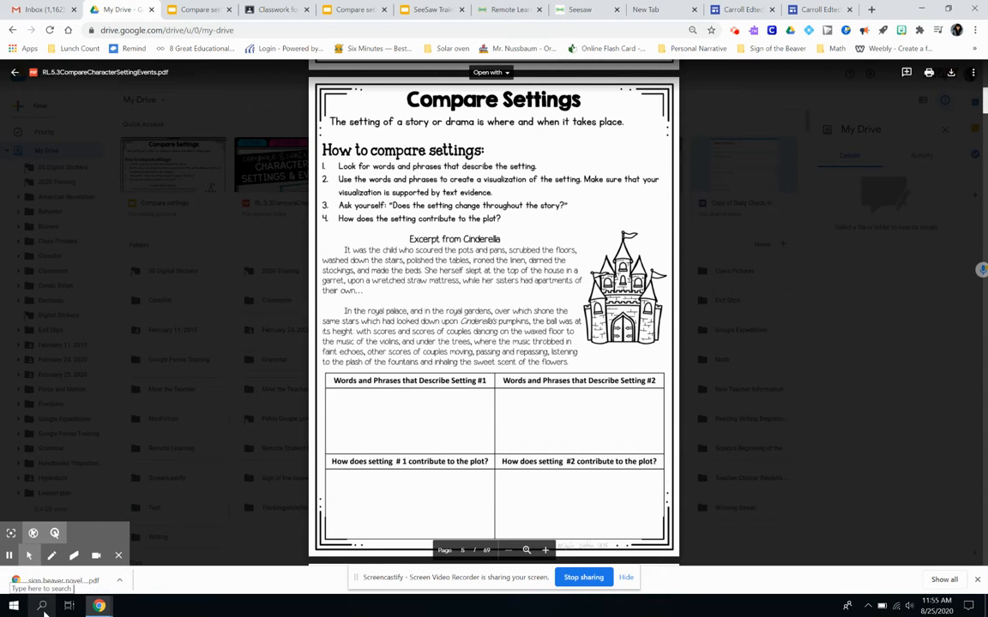
pyautogui.click(41, 607)
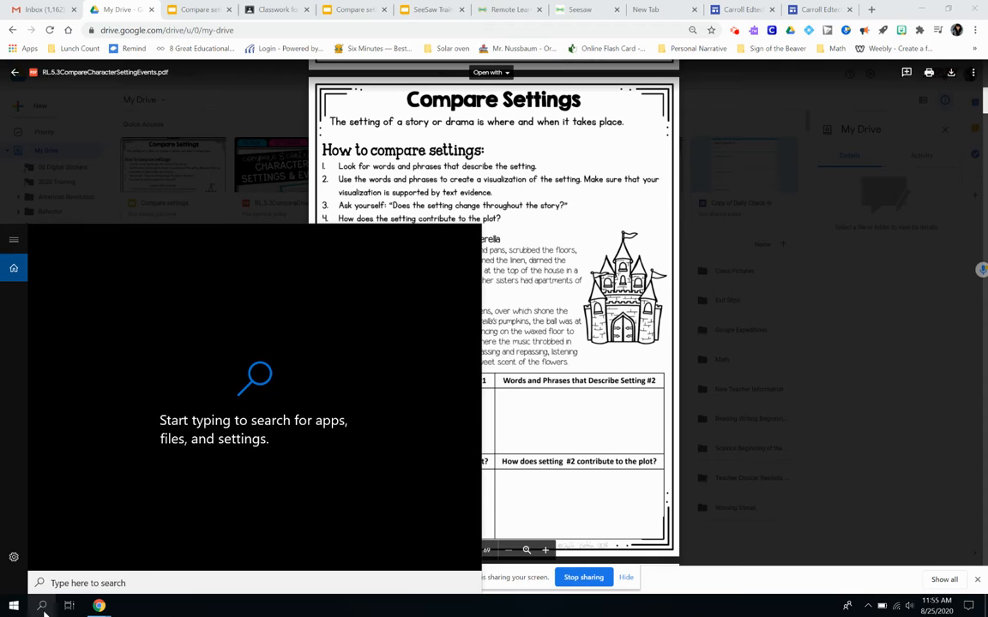
pyautogui.write('snipping')
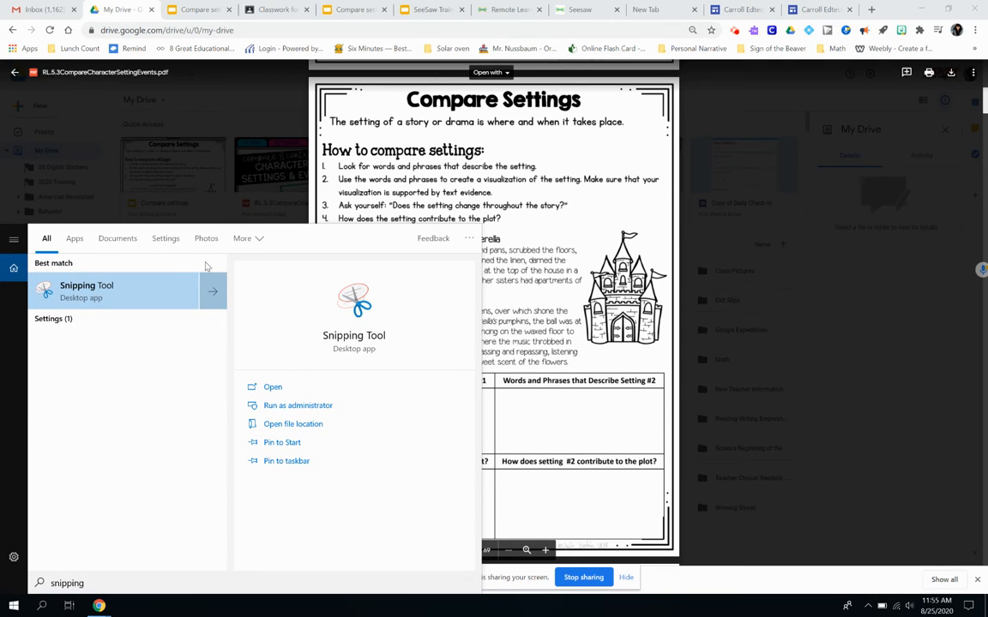
pyautogui.click(101, 292)
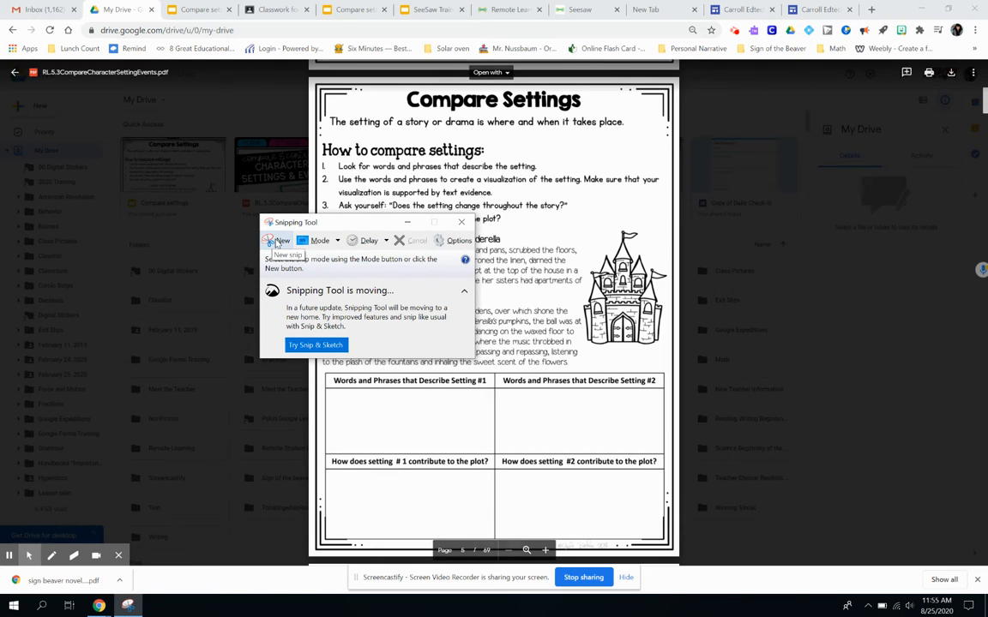
pyautogui.click(276, 242)
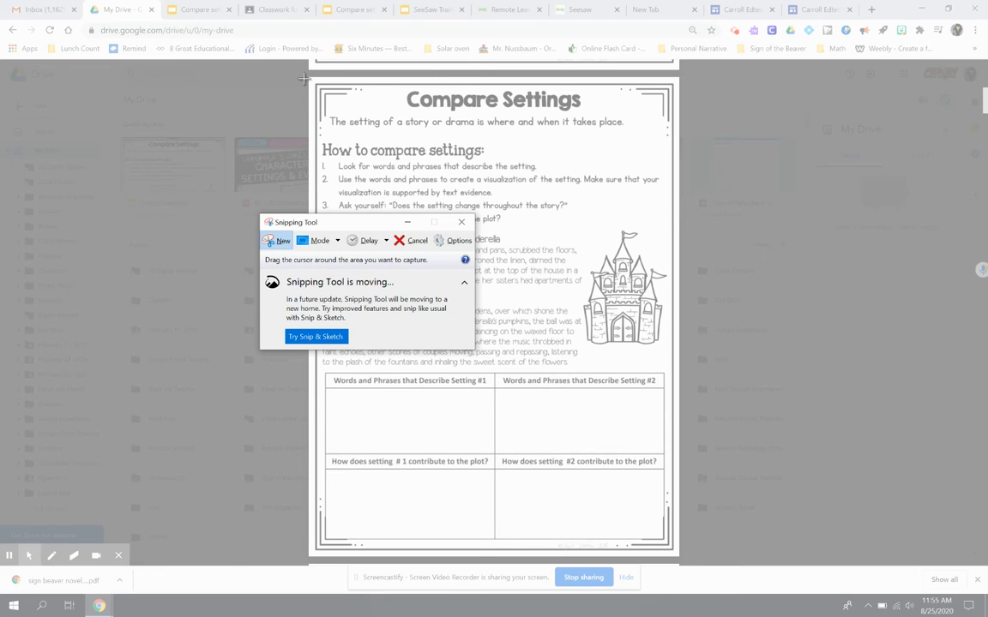
pyautogui.moveTo(305, 79); pyautogui.dragTo(682, 558)
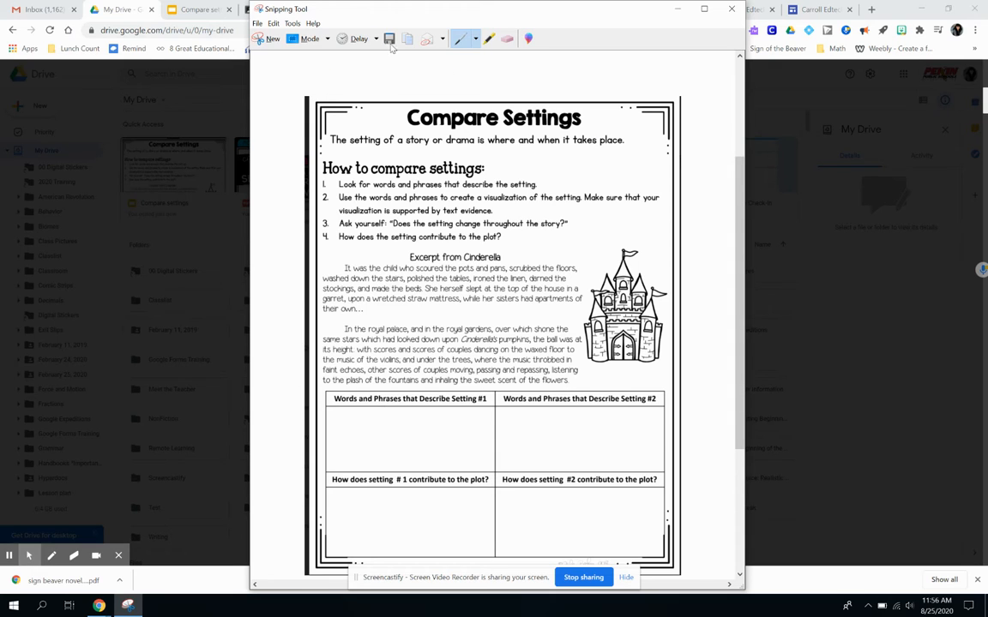
# Save the snip as a PNG named CS in the Downloads folder and close the Snipping Tool.
pyautogui.click(257, 24)
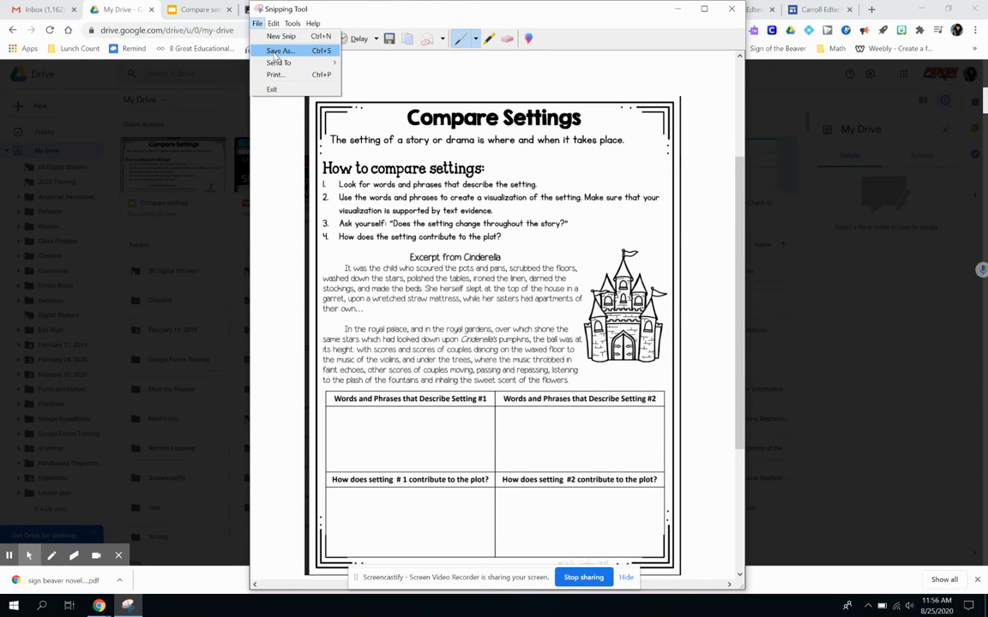
pyautogui.click(273, 51)
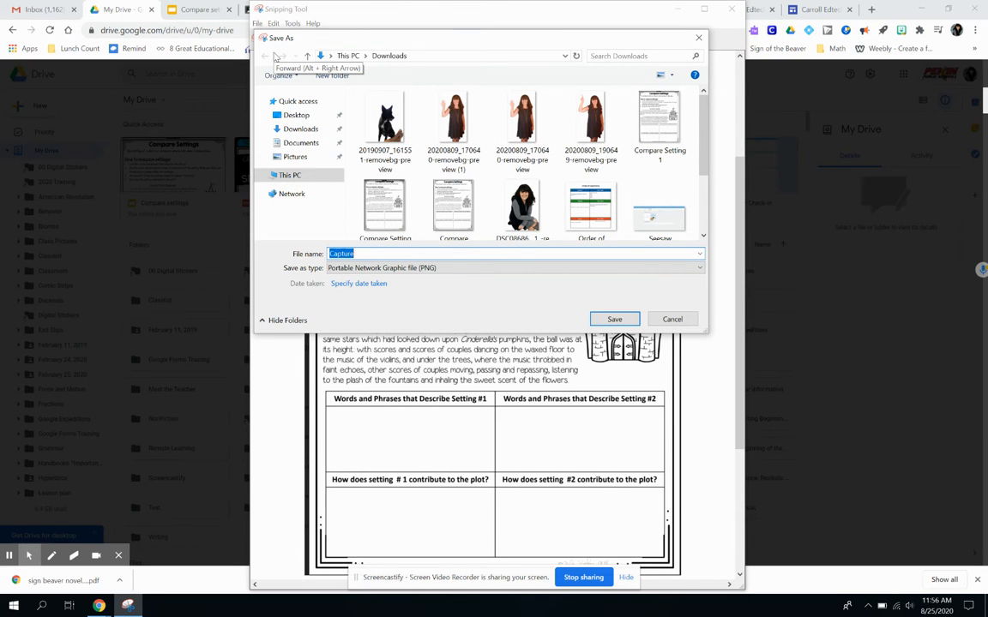
pyautogui.write('CS')
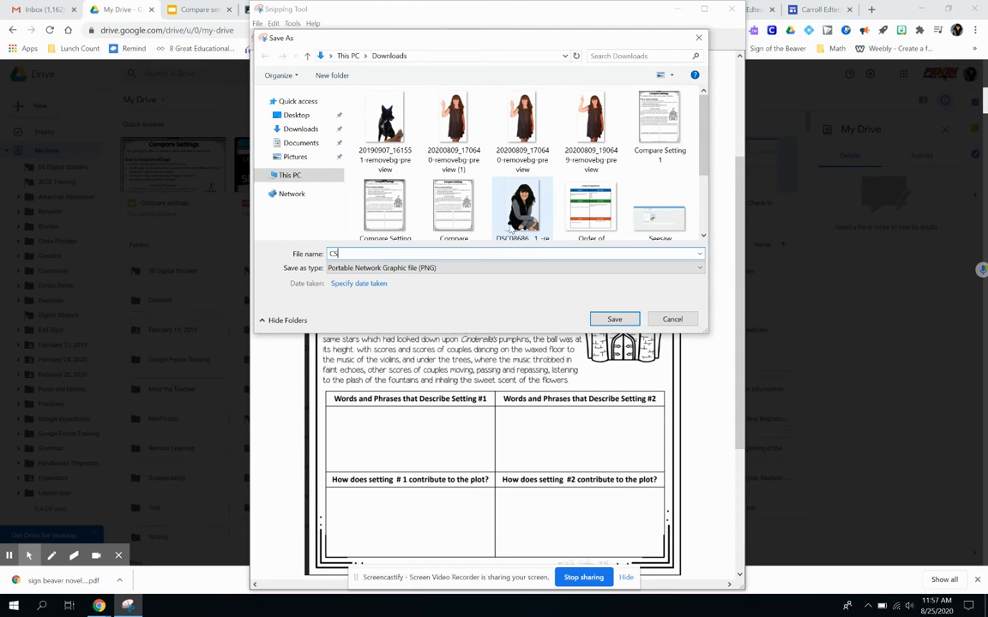
pyautogui.click(625, 322)
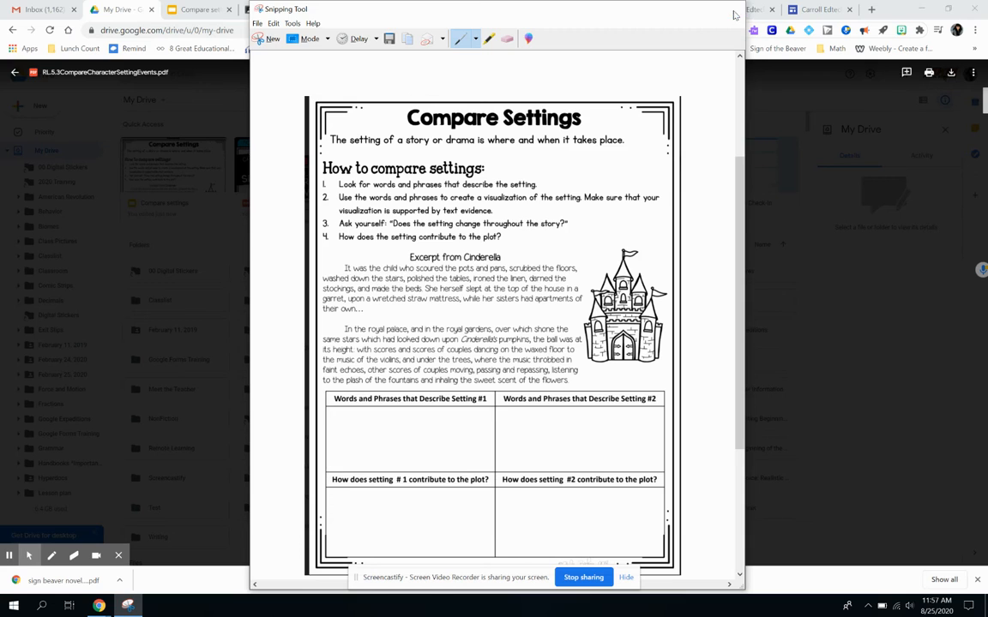
pyautogui.click(731, 10)
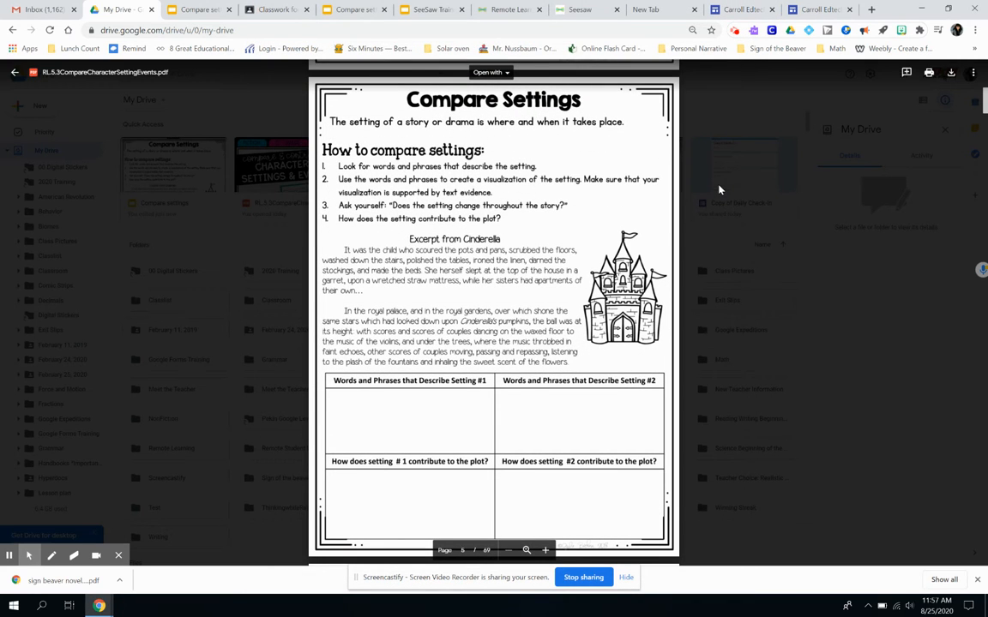
# Switch to Seesaw, discard the existing template page and delete the unsaved Compare Settings activity.
pyautogui.click(580, 9)
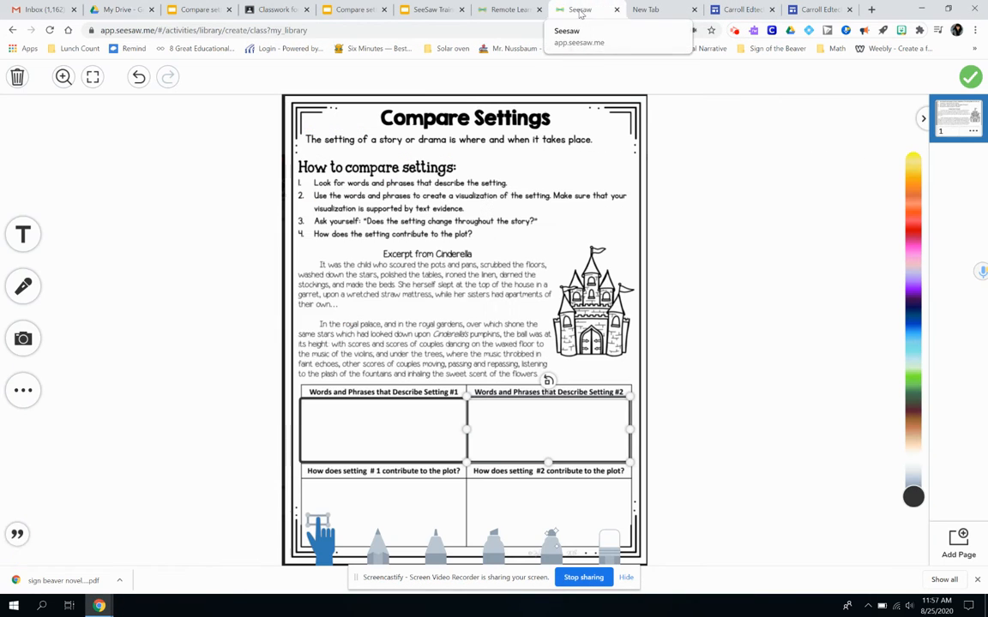
pyautogui.click(17, 77)
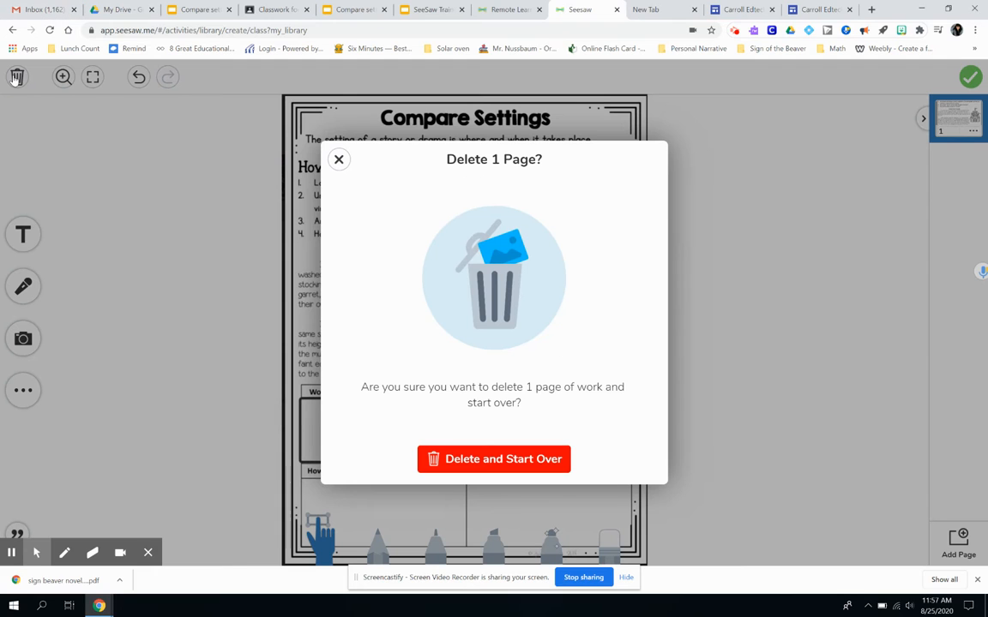
pyautogui.click(532, 459)
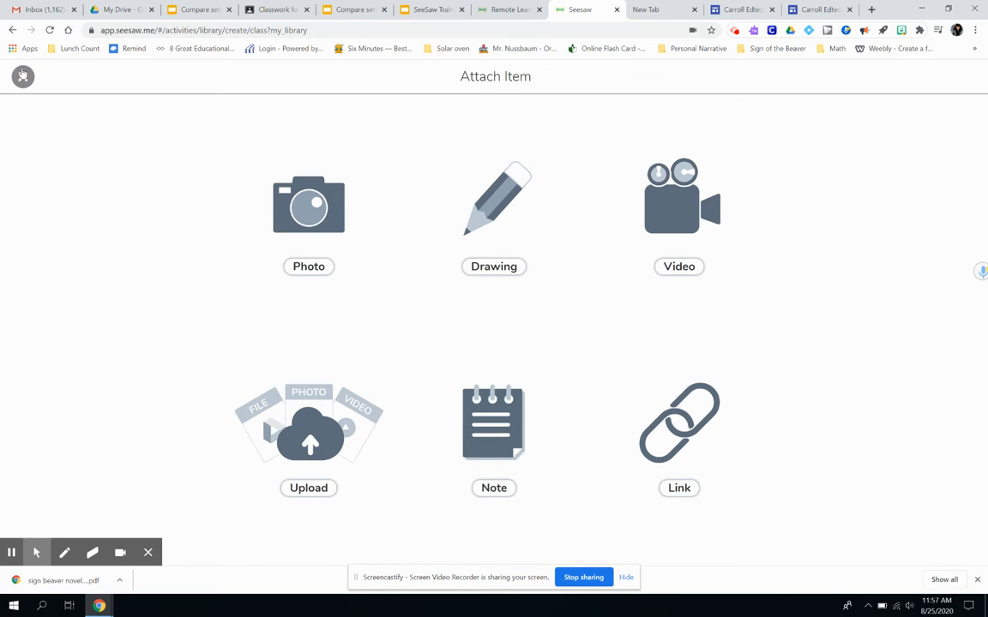
pyautogui.click(22, 76)
pyautogui.click(24, 77)
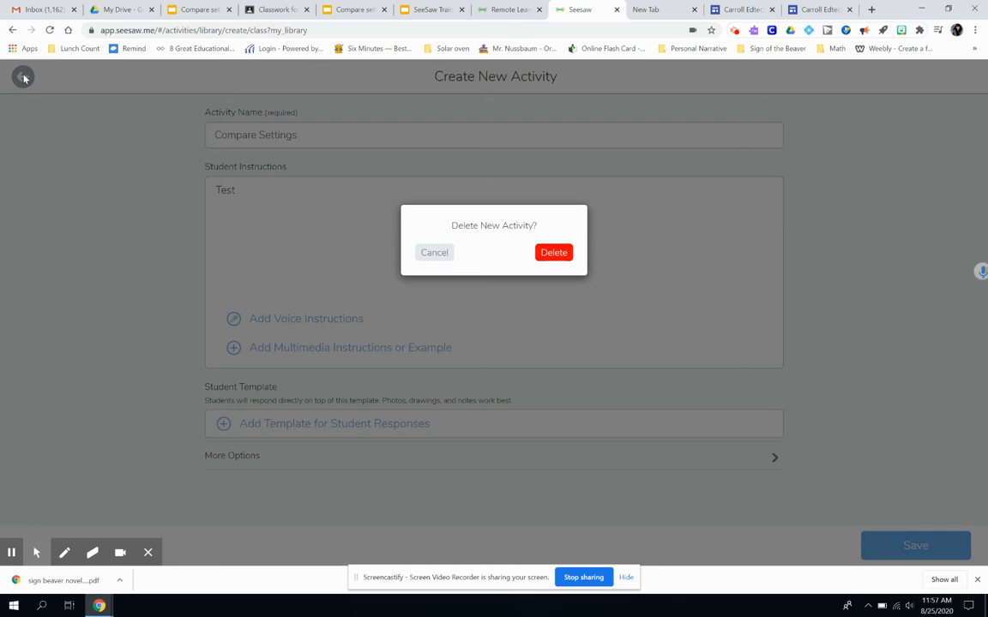
pyautogui.click(553, 253)
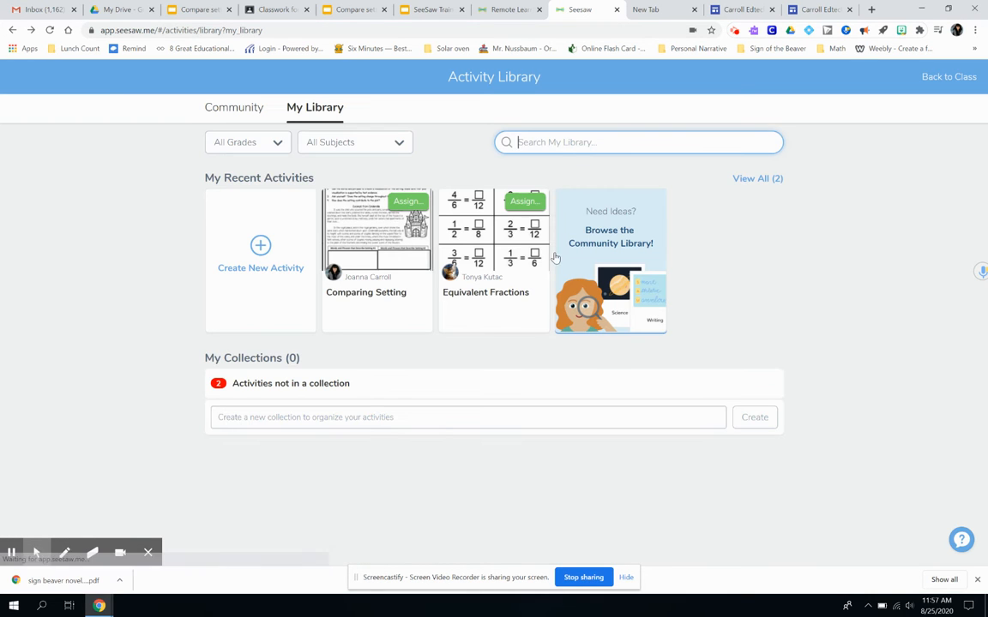
# Return to the class and start creating a new activity to assign.
pyautogui.click(943, 78)
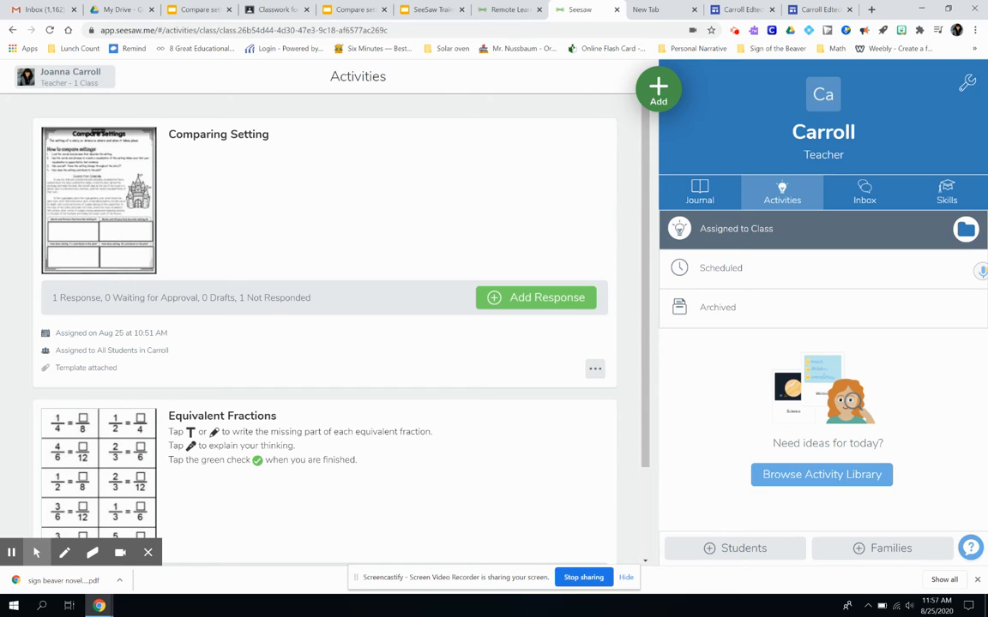
pyautogui.click(658, 91)
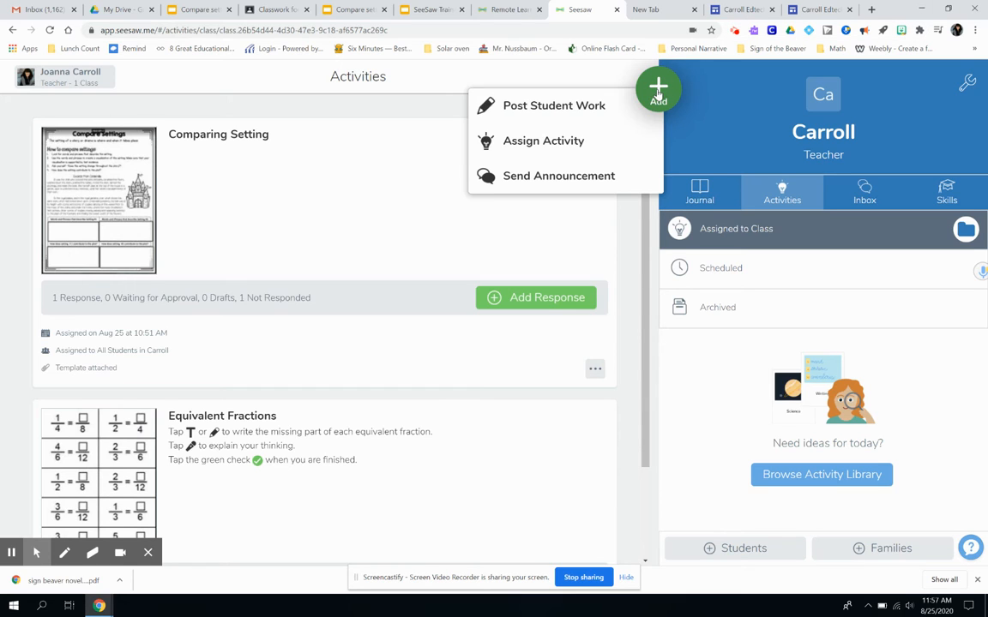
pyautogui.click(535, 140)
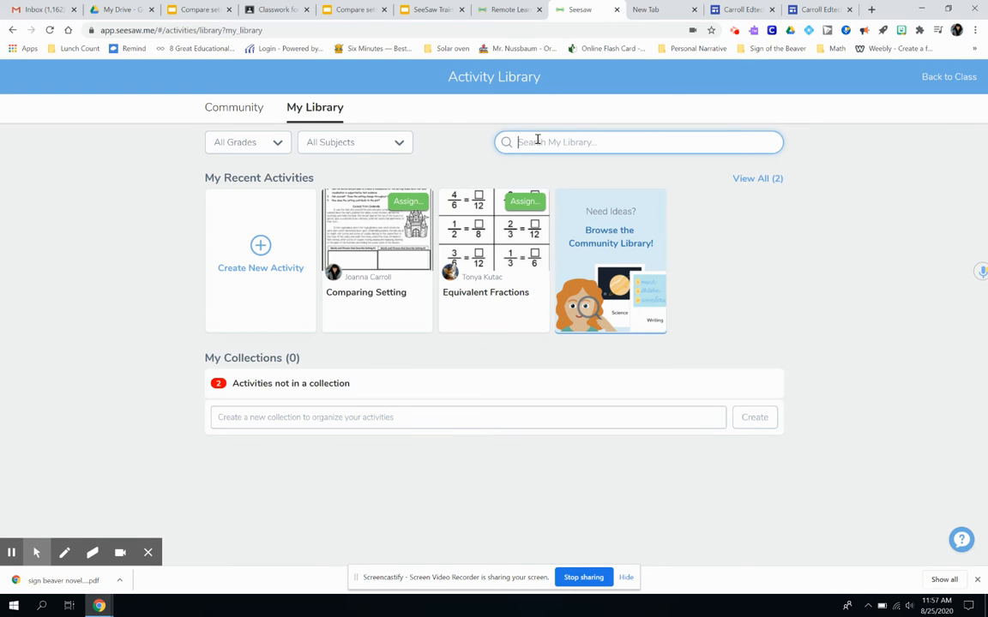
pyautogui.click(258, 247)
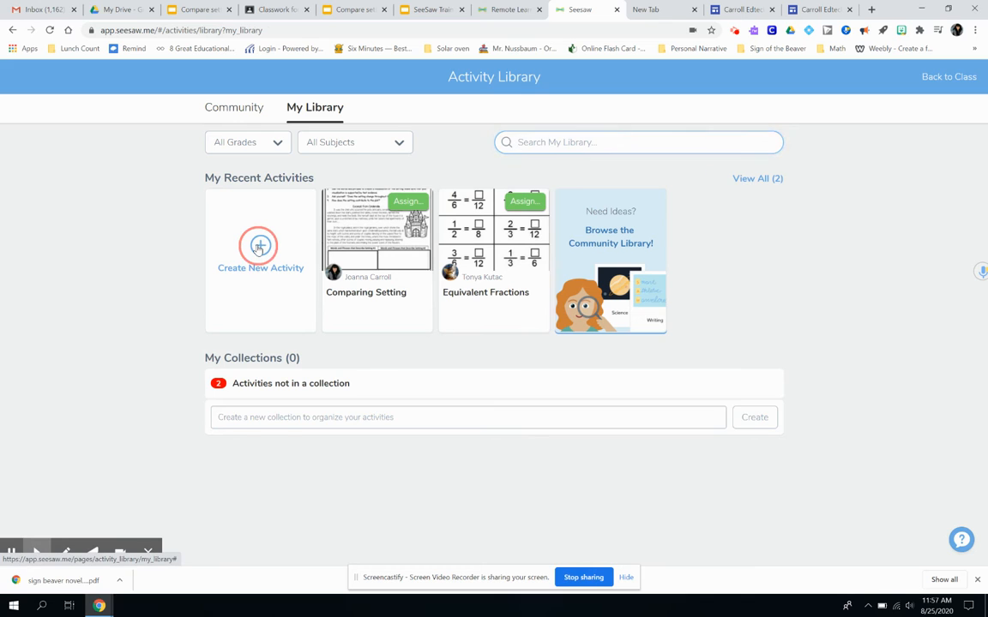
# Name the activity Compare Settings and enter Test Demo as the student instructions.
pyautogui.click(254, 133)
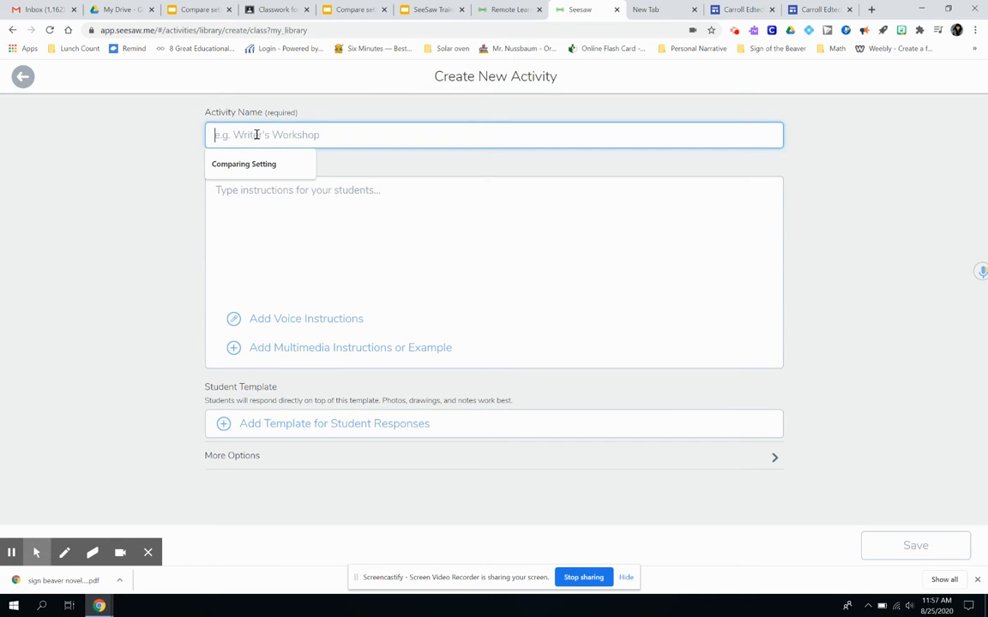
pyautogui.write('Com')
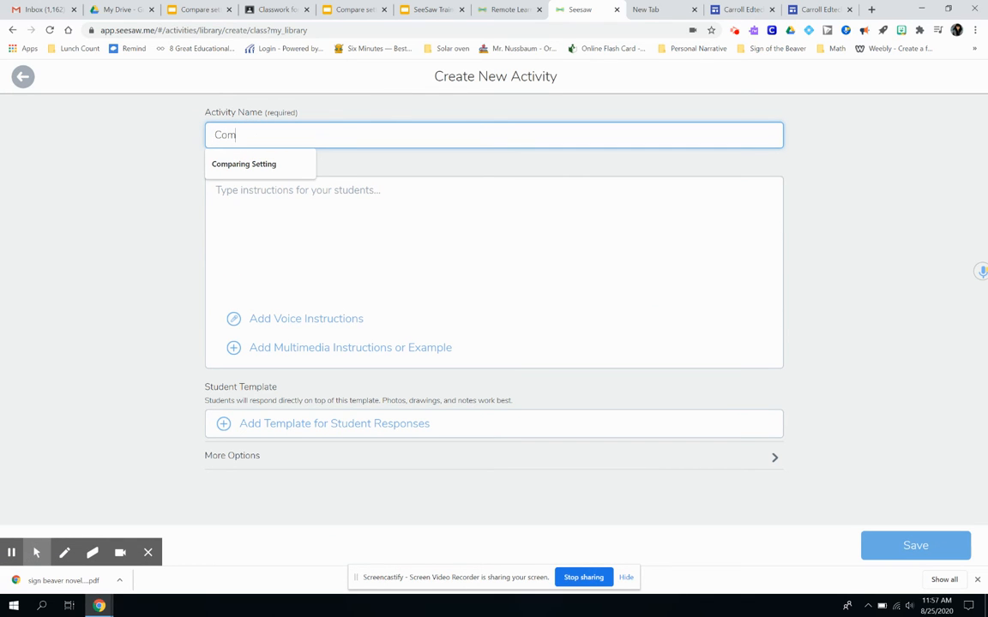
pyautogui.write('ar')
pyautogui.press('BackSpace')
pyautogui.press('BackSpace')
pyautogui.write('pare Sett')
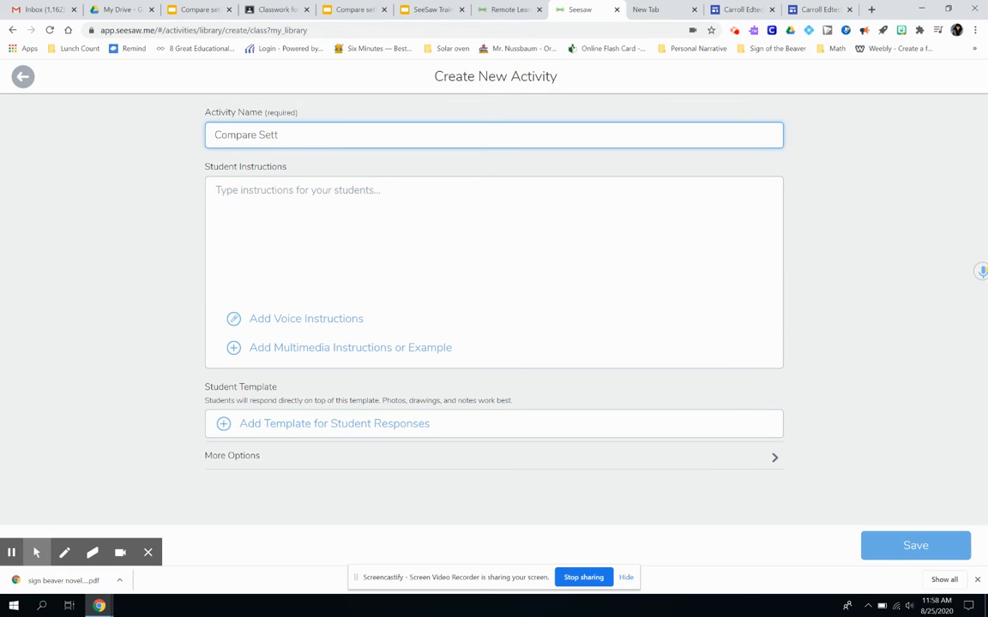
pyautogui.write('ings')
pyautogui.click(279, 192)
pyautogui.write('Test Demo')
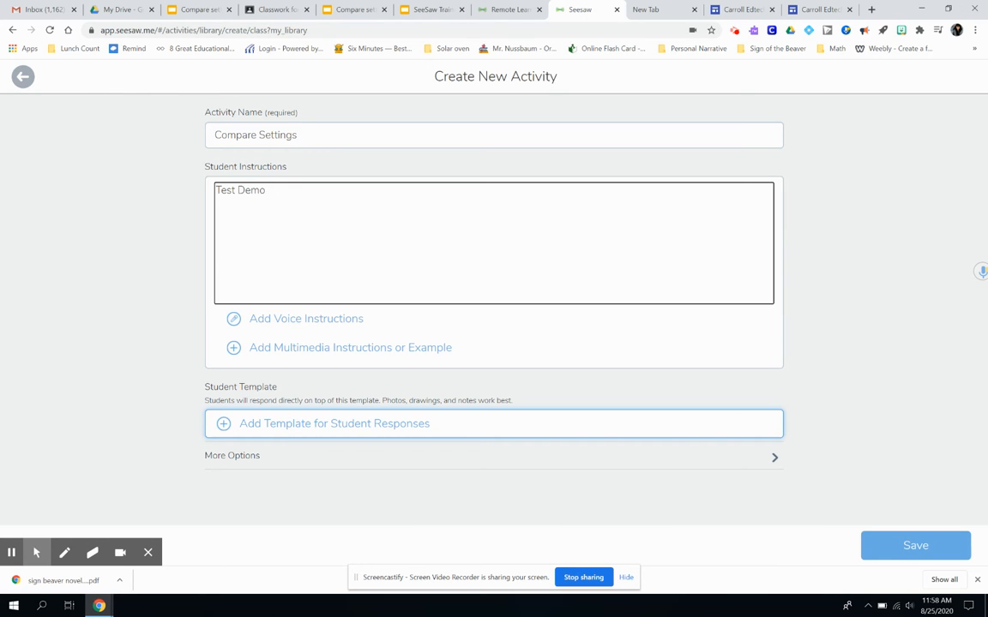
# Upload the CS image from the computer's Downloads folder as the template for student responses.
pyautogui.click(226, 425)
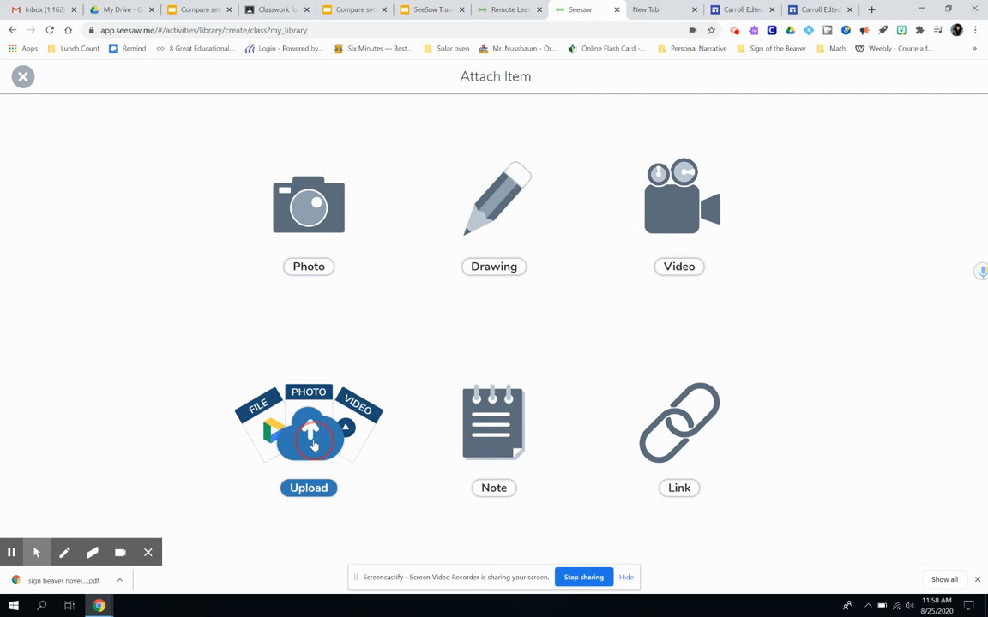
pyautogui.click(284, 408)
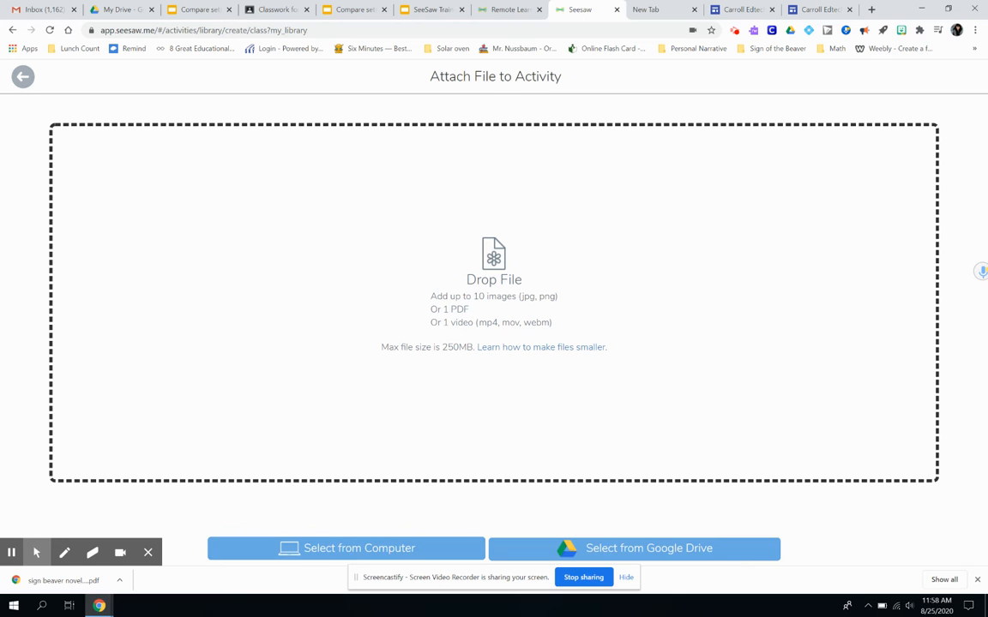
pyautogui.click(356, 548)
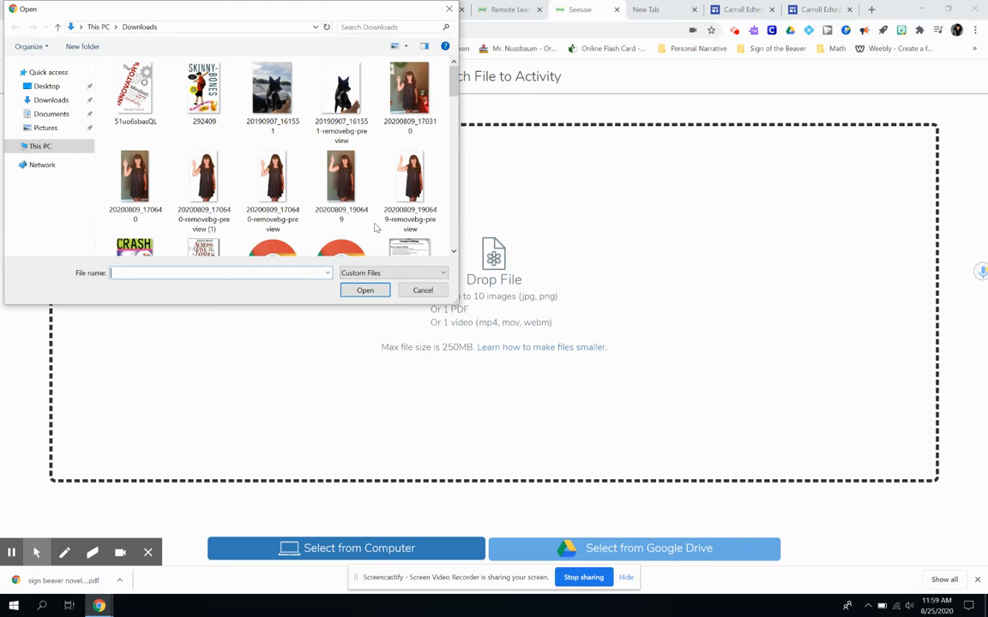
pyautogui.moveTo(456, 86); pyautogui.dragTo(457, 117)
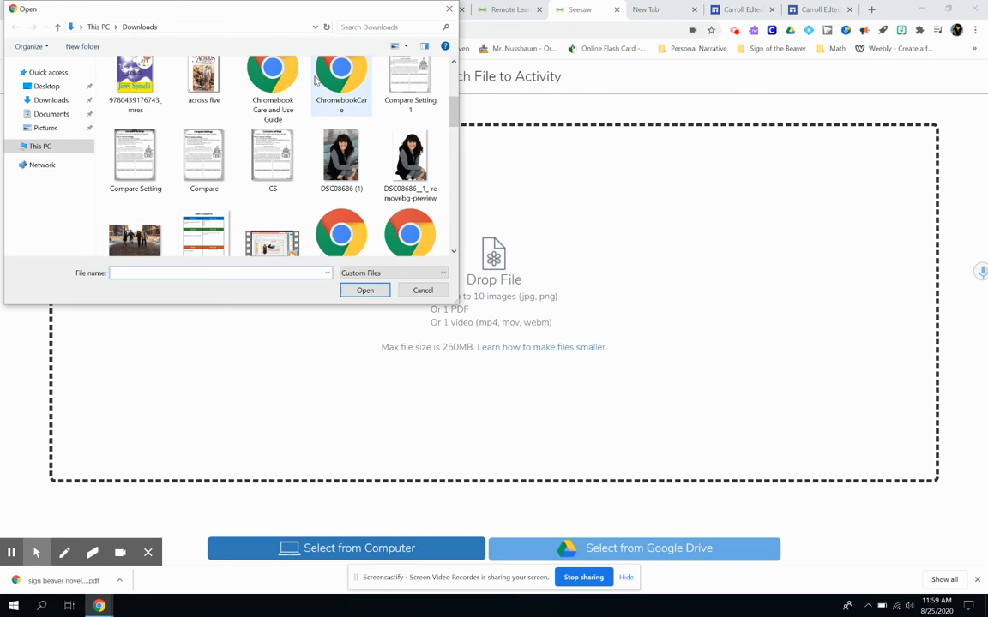
pyautogui.click(270, 160)
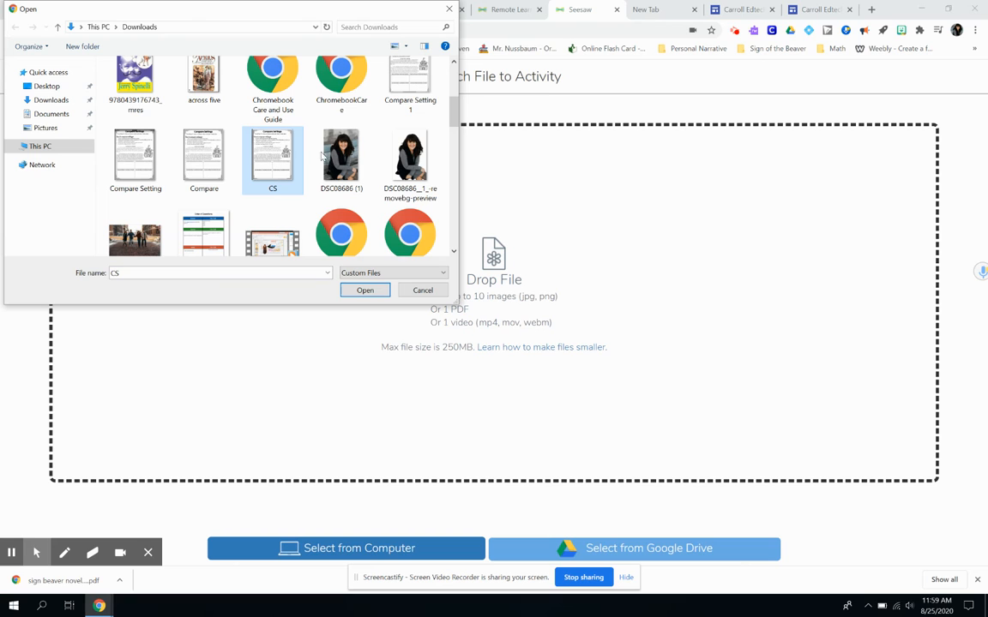
pyautogui.click(365, 291)
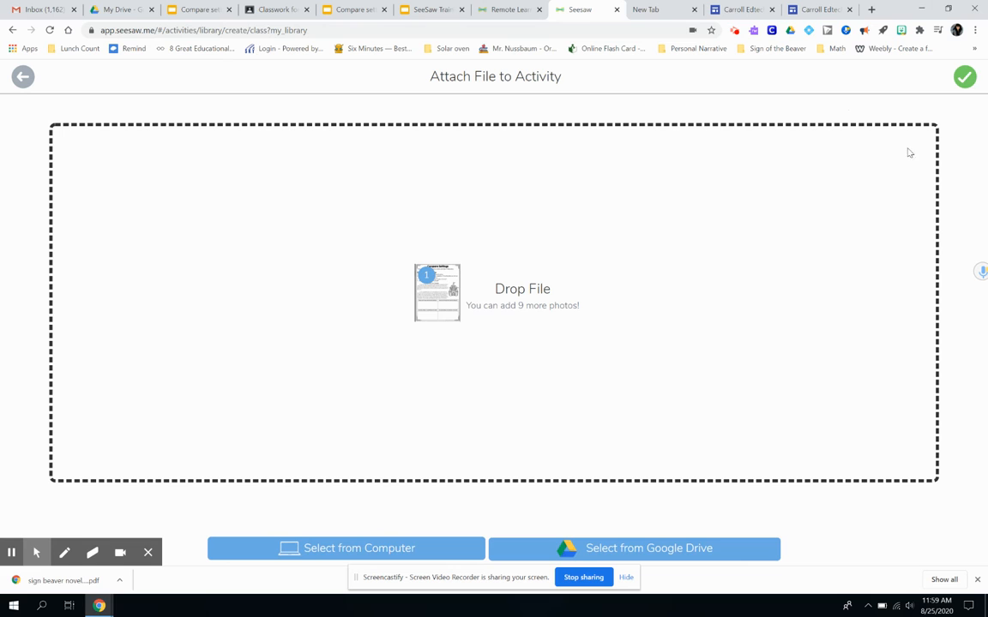
pyautogui.click(964, 76)
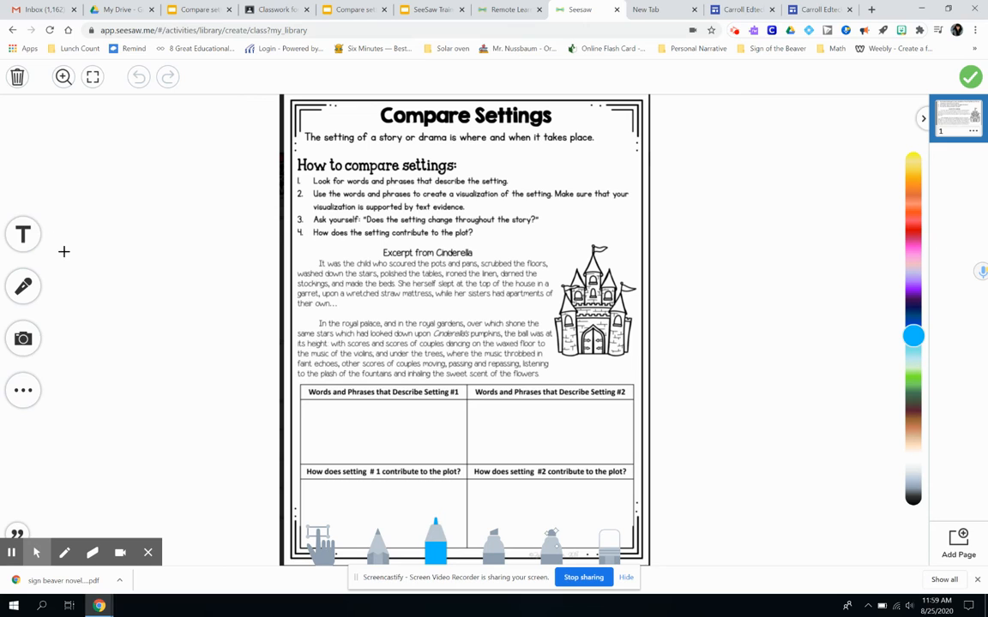
# Start adding a text label to the Compare Settings template page.
pyautogui.click(32, 237)
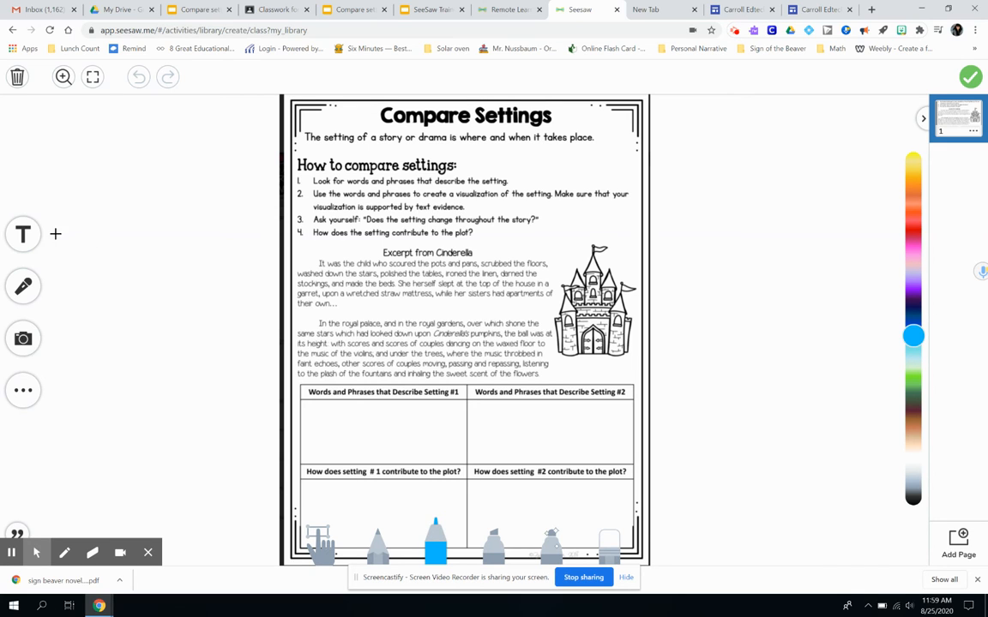